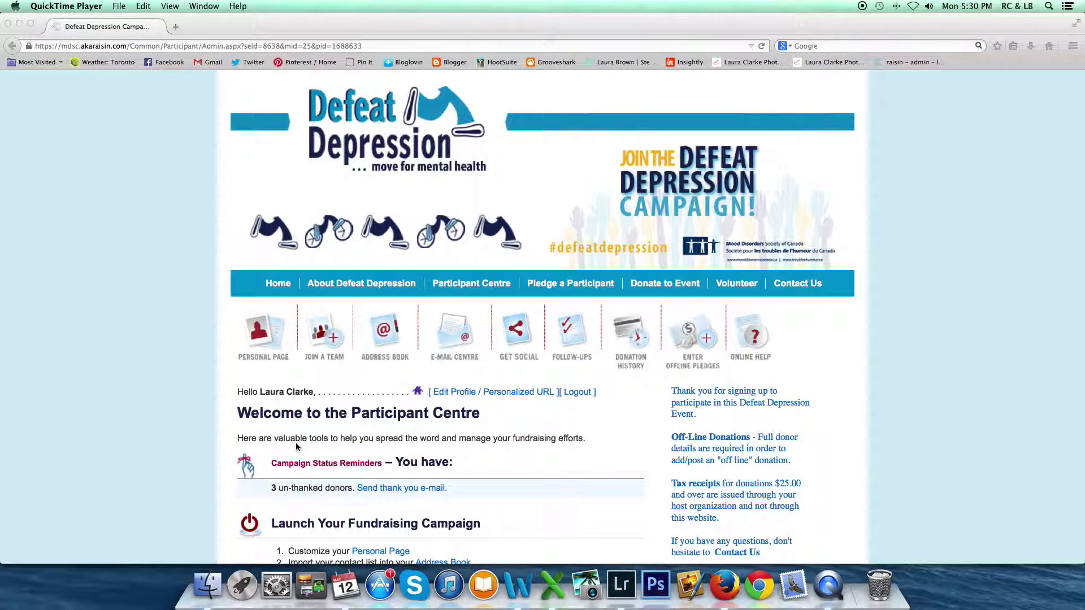
Bring the browser to the front and highlight the Campaign Status Reminders heading.
left_click(273, 466)
left_click_drag(273, 466, 382, 464)
left_click(385, 464)
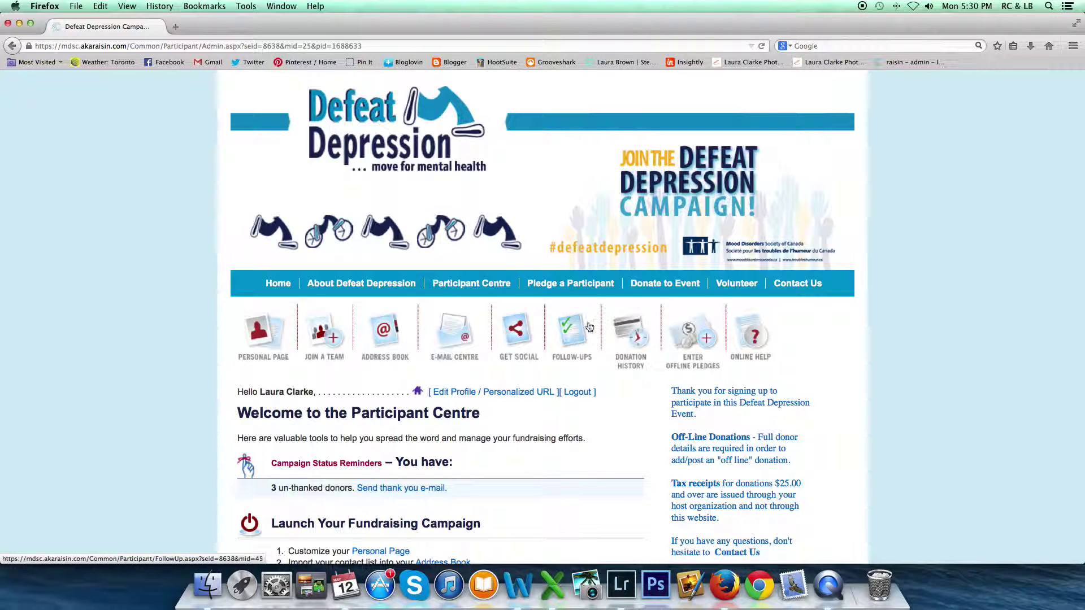
Go to Follow-Ups and review the six-contact status table, its Send a Thank You E-mail legend and the Donations column.
left_click(579, 342)
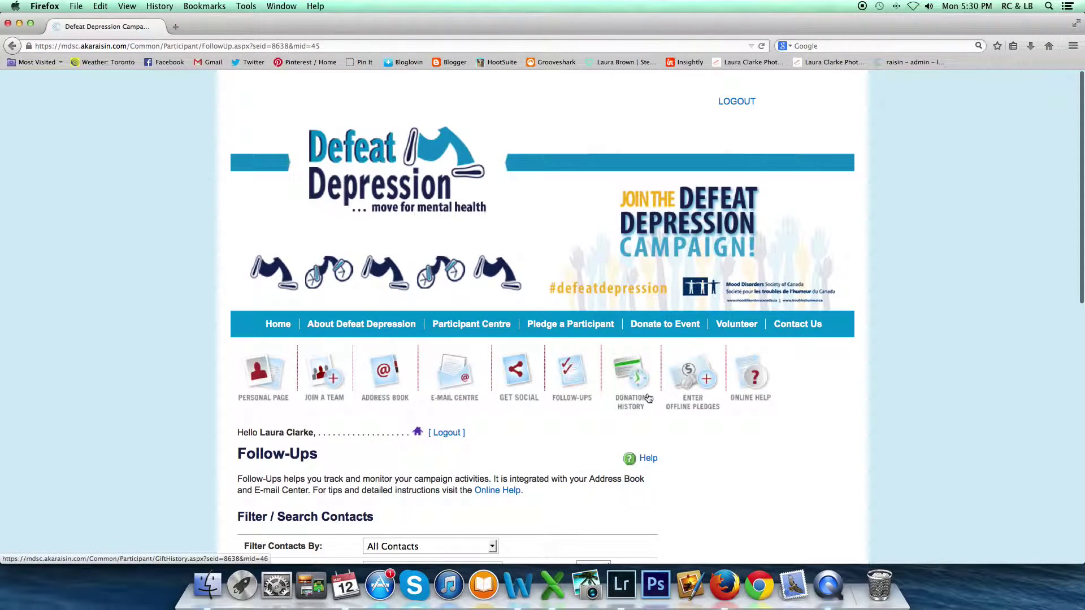
scroll(809, 442, "down", 1)
scroll(809, 442, "down", 5)
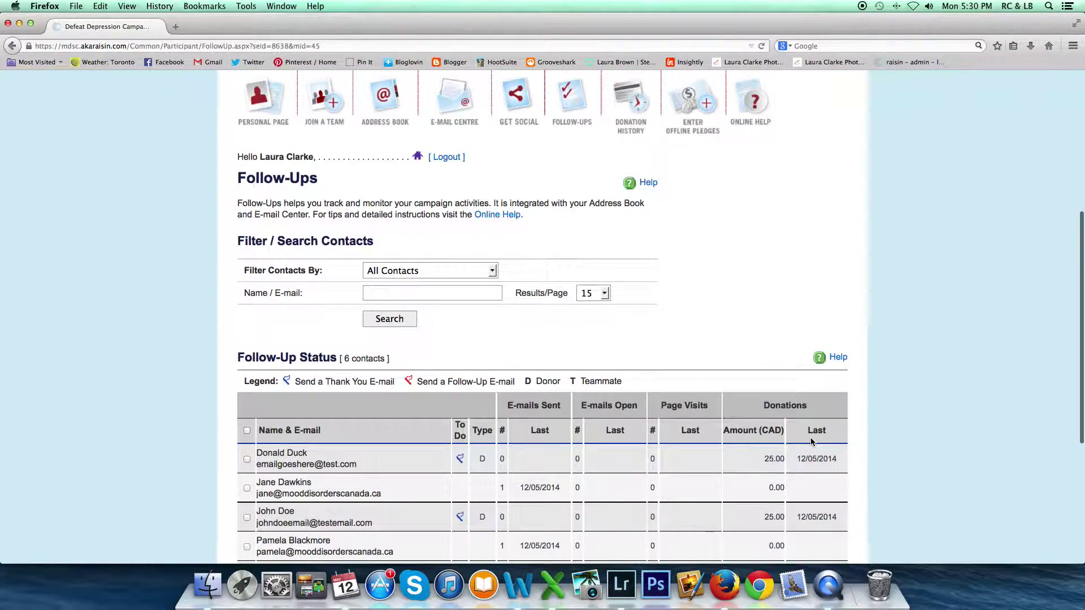
scroll(811, 441, "down", 2)
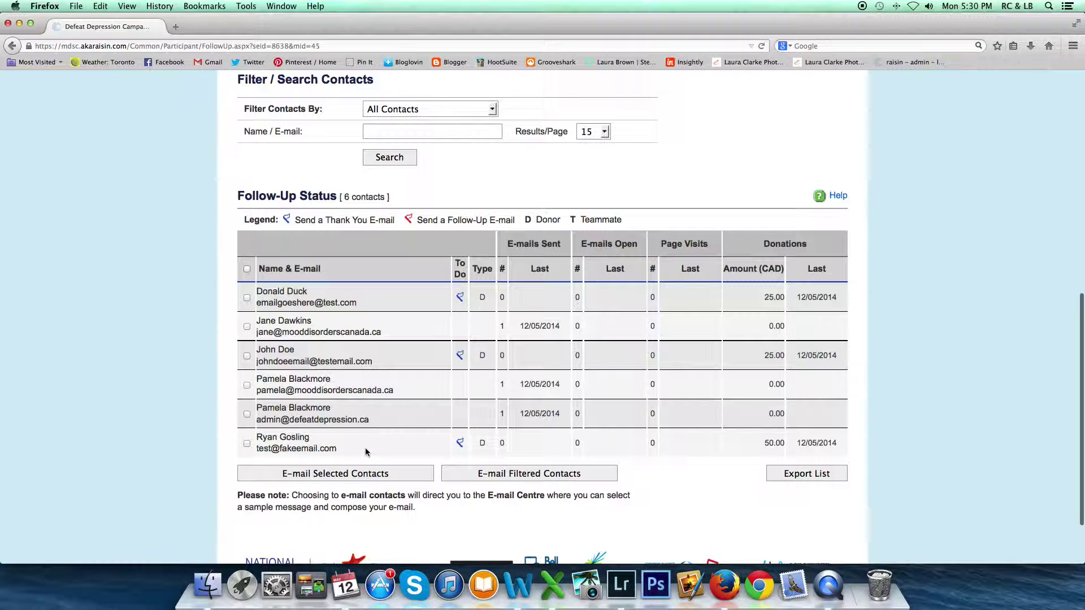
scroll(366, 450, "up", 1)
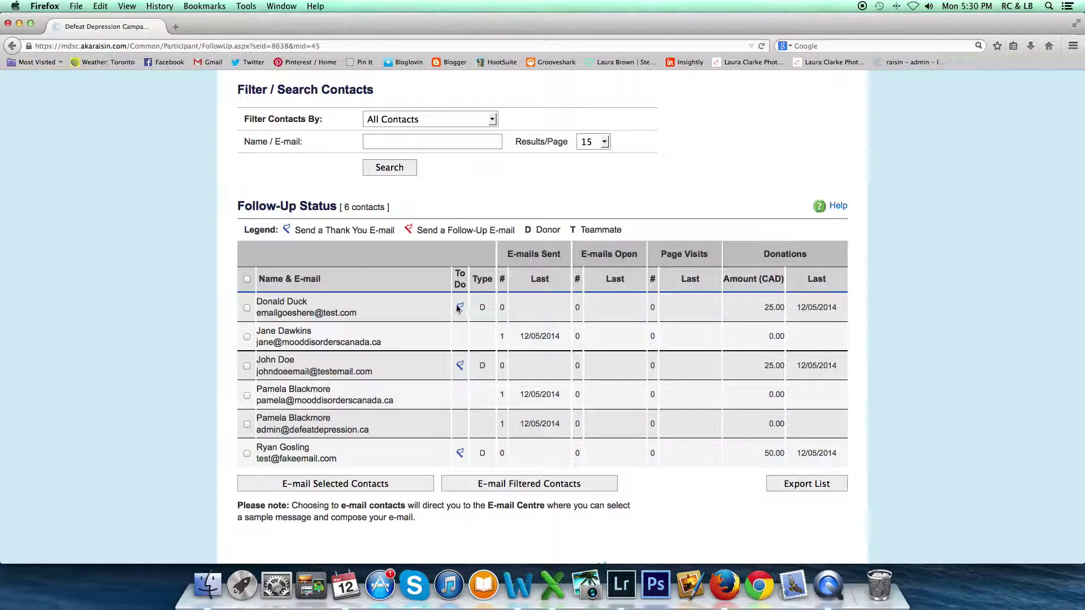
left_click_drag(294, 231, 395, 232)
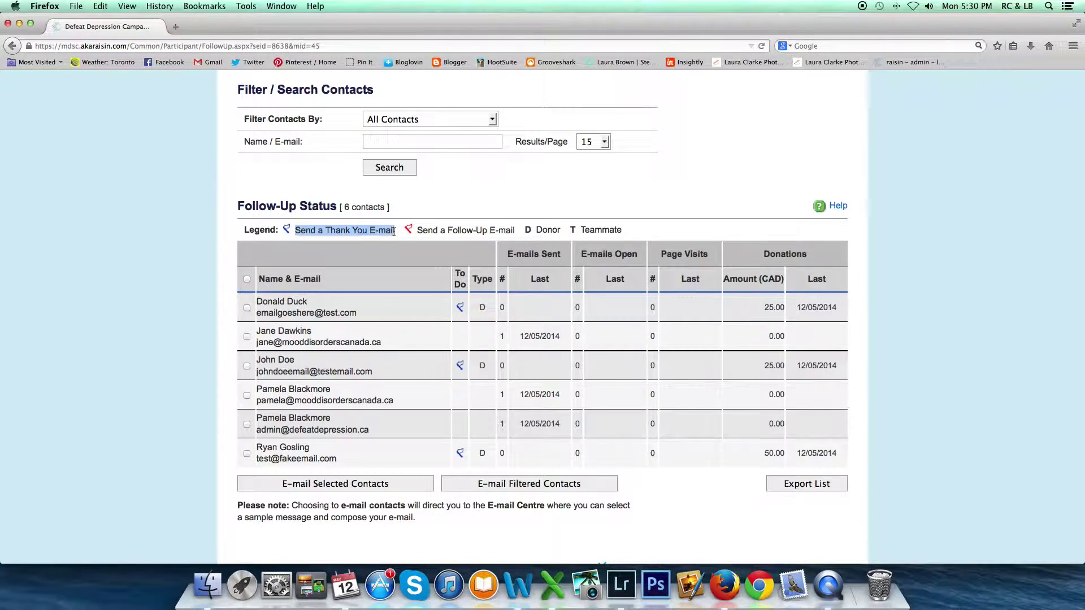
left_click(417, 231)
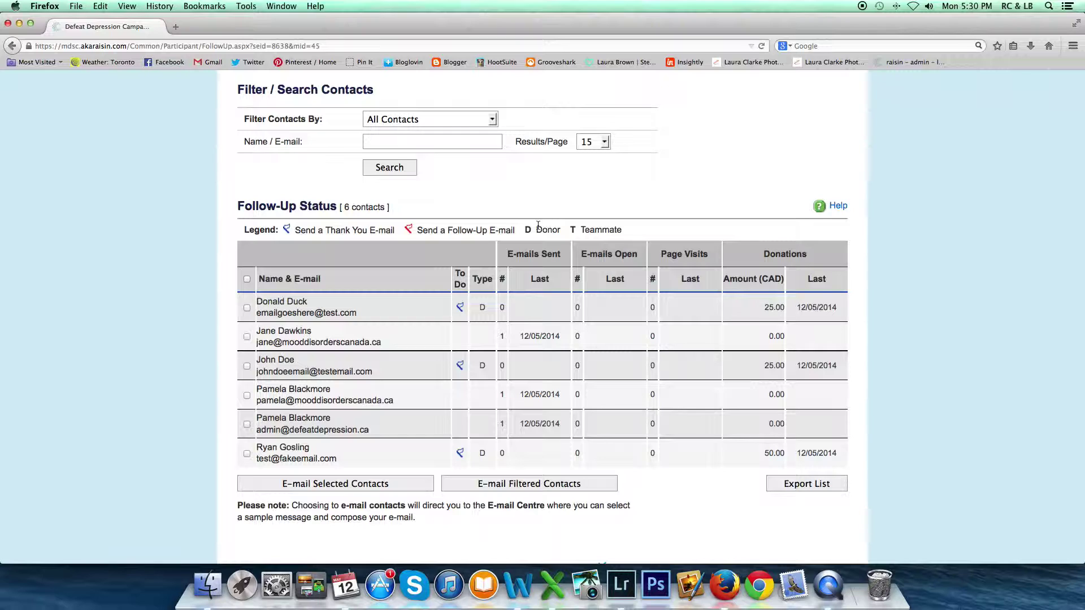
left_click(482, 308)
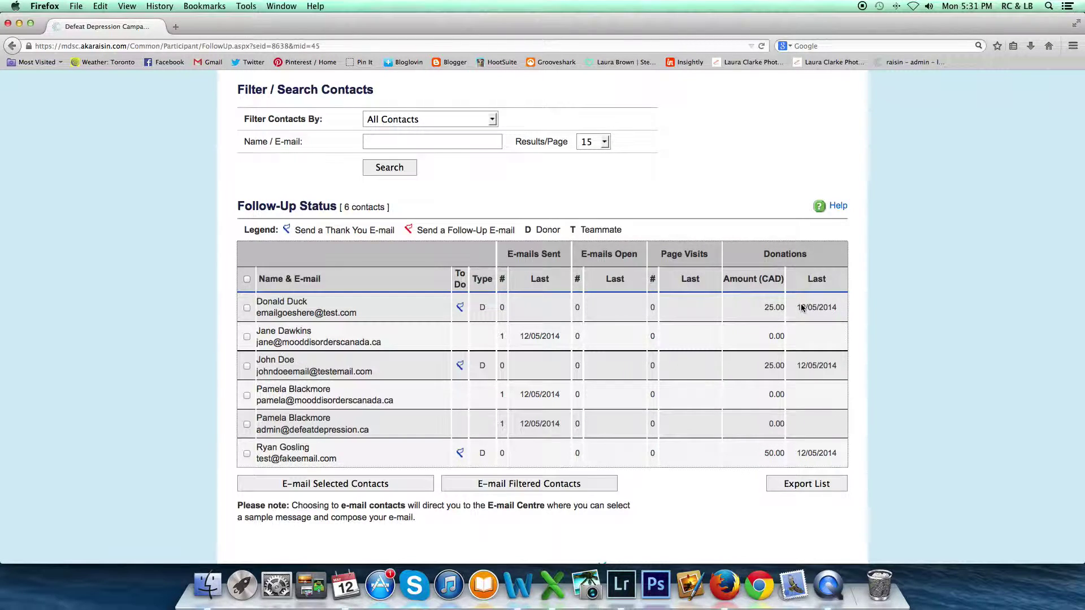
Filter contacts by 'Need to Send Thank You E-mail' and start an e-mail to those three donors.
scroll(802, 310, "up", 2)
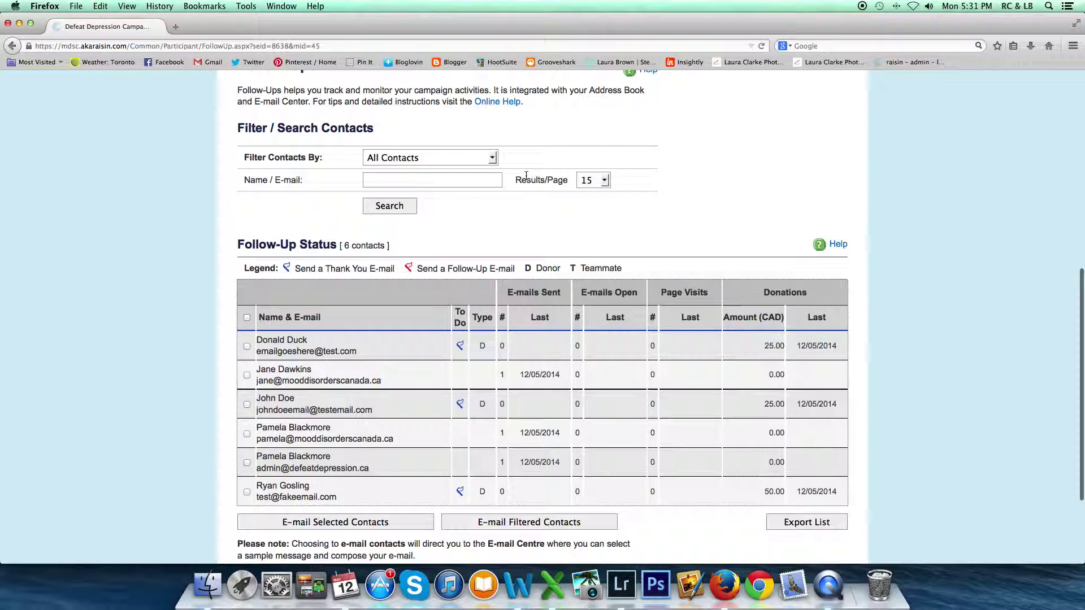
left_click(491, 161)
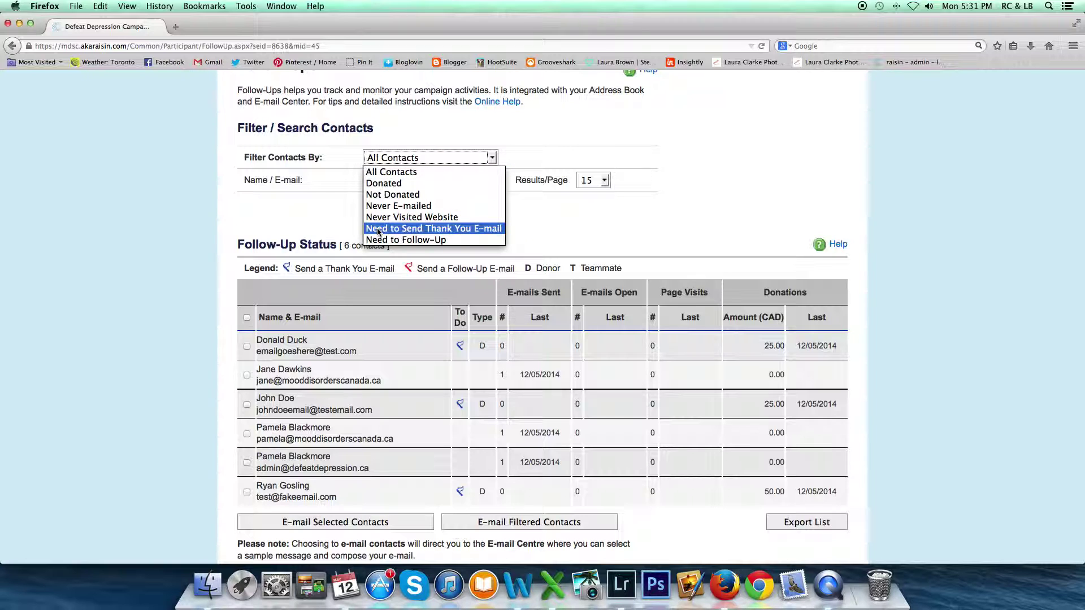
left_click(481, 228)
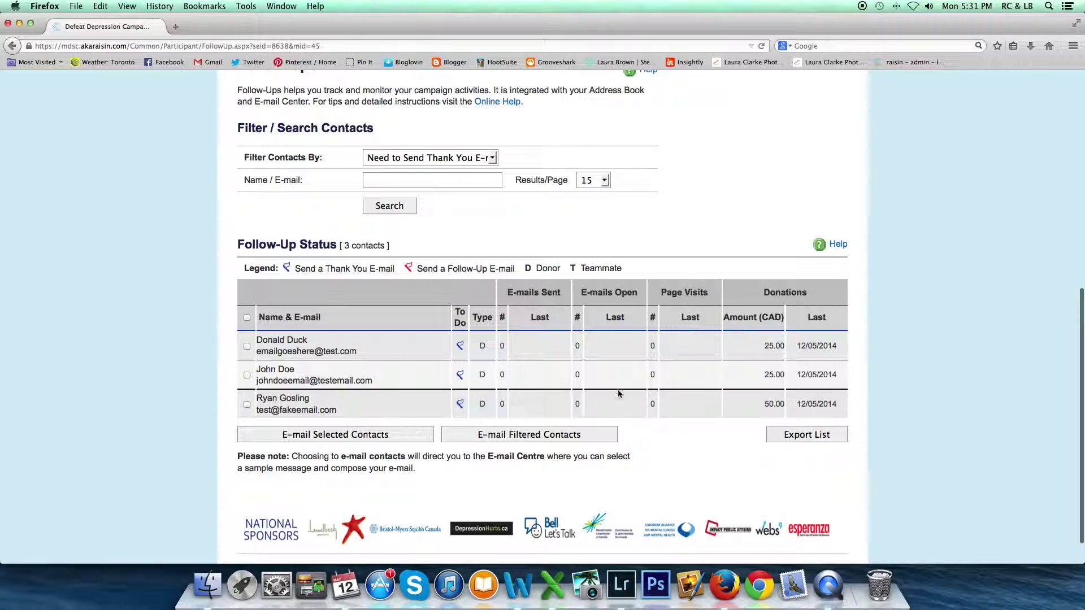
left_click(498, 435)
scroll(536, 454, "down", 3)
Load the Thank You sample e-mail for the three donors and scroll through the message.
scroll(535, 454, "down", 1)
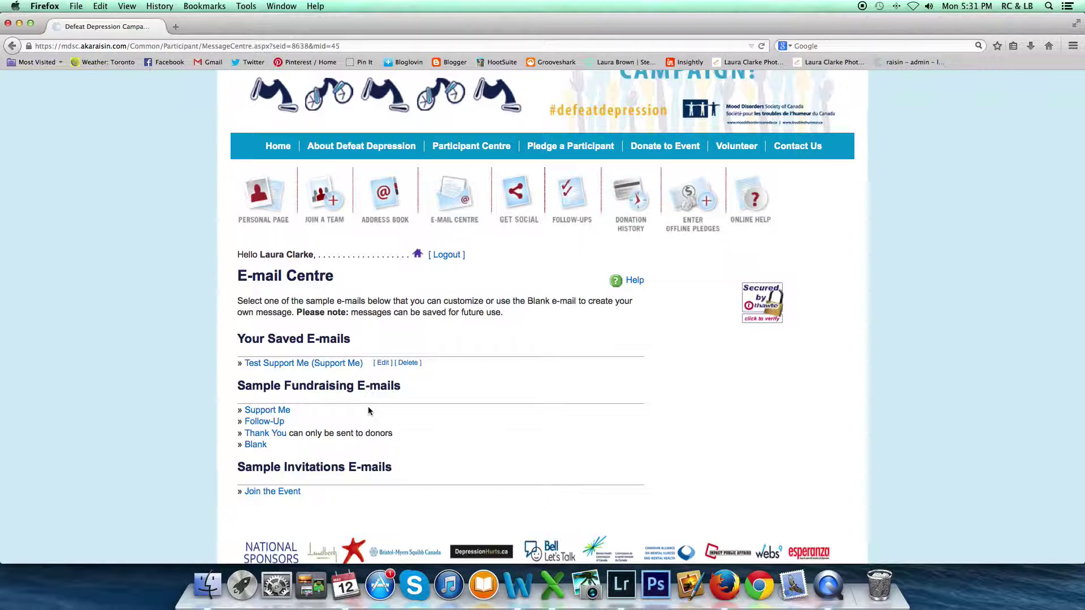
left_click(274, 435)
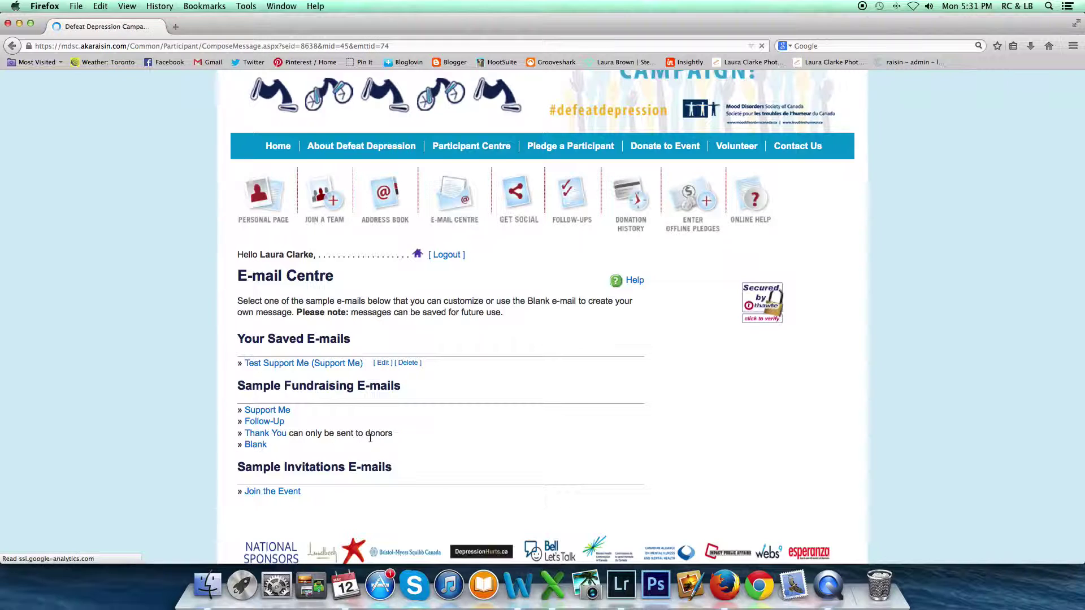
scroll(370, 442, "down", 5)
scroll(370, 442, "down", 3)
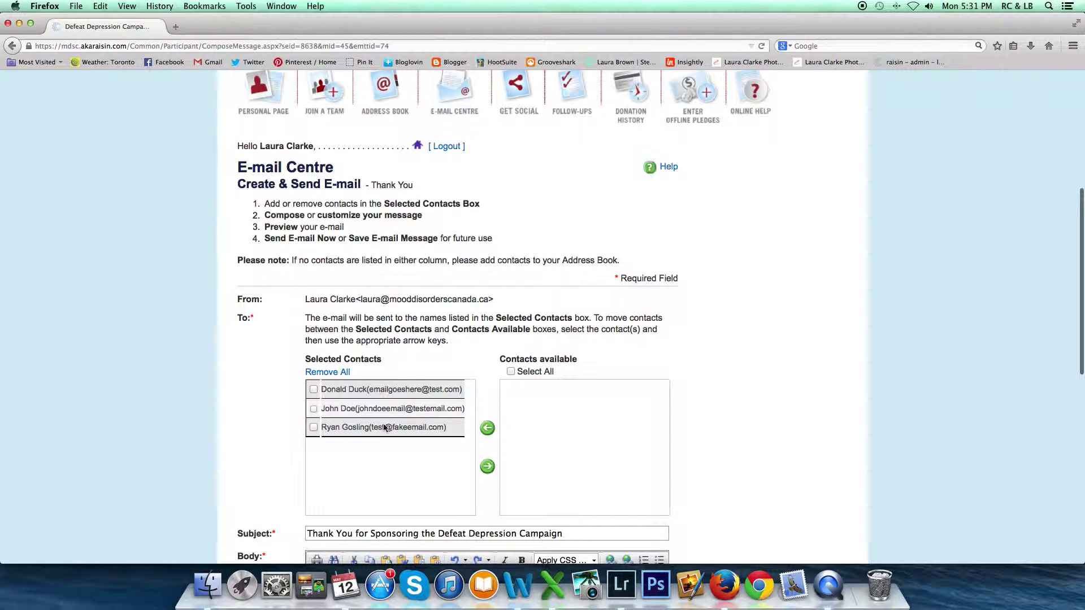
scroll(280, 412, "down", 8)
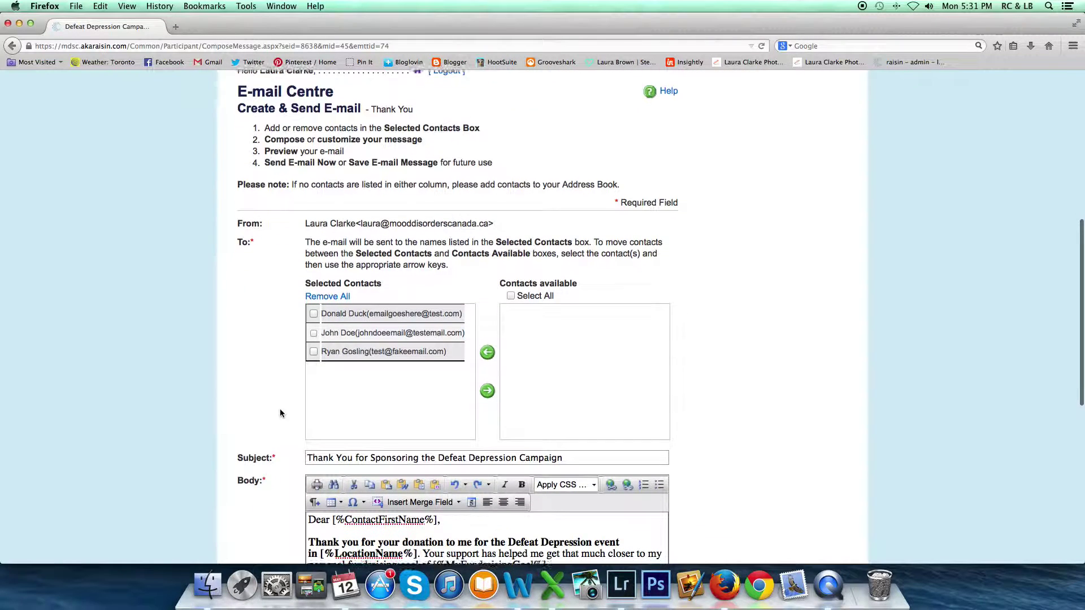
scroll(280, 408, "down", 2)
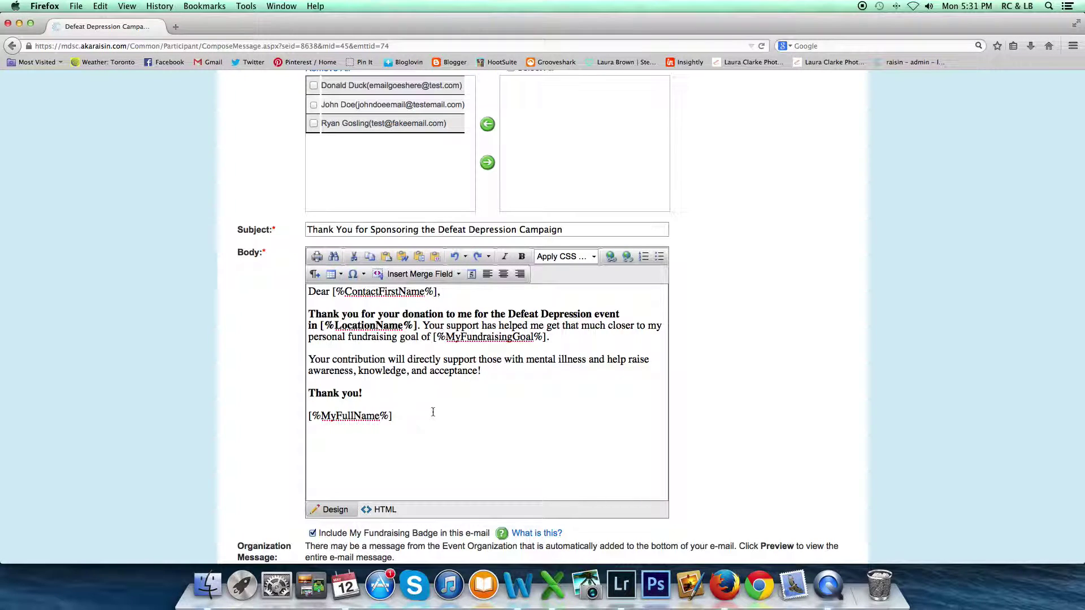
scroll(434, 412, "down", 2)
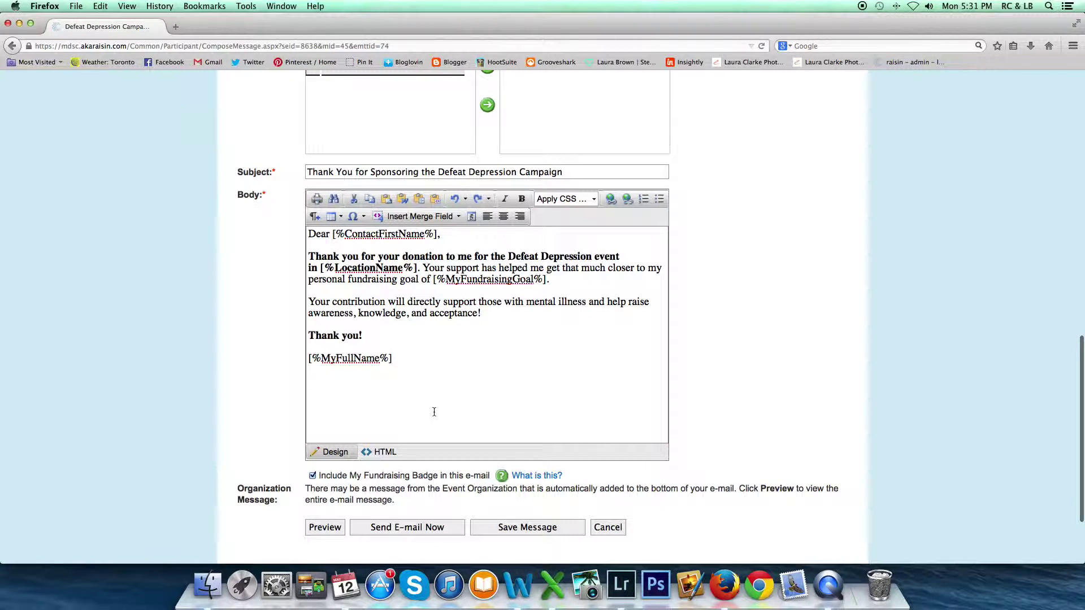
Check the body text ending 'Thank you!' and send the thank-you e-mail.
left_click(443, 417)
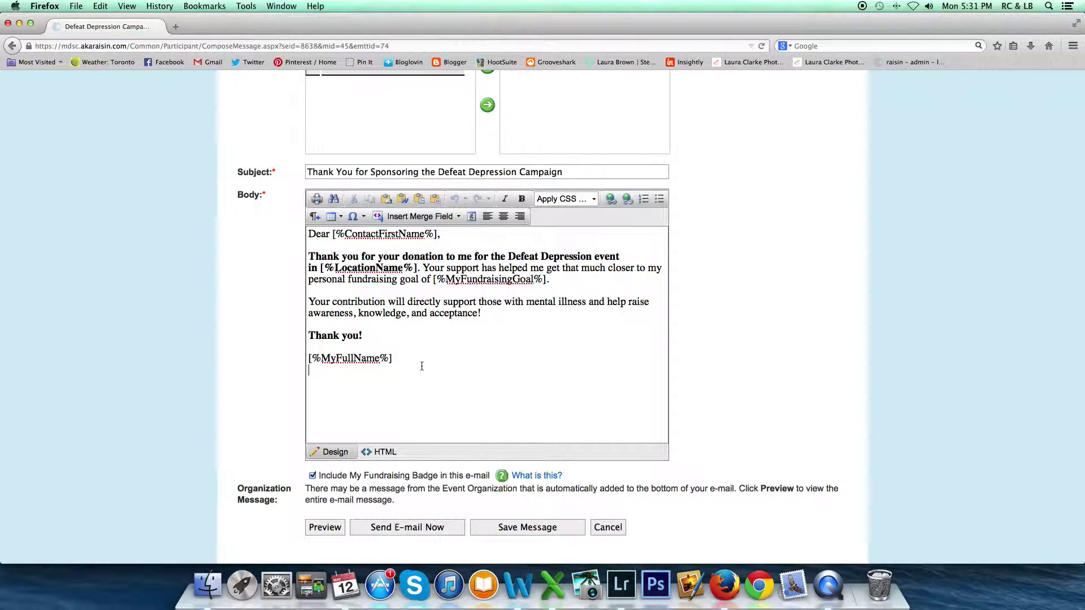
left_click(381, 333)
scroll(385, 530, "down", 2)
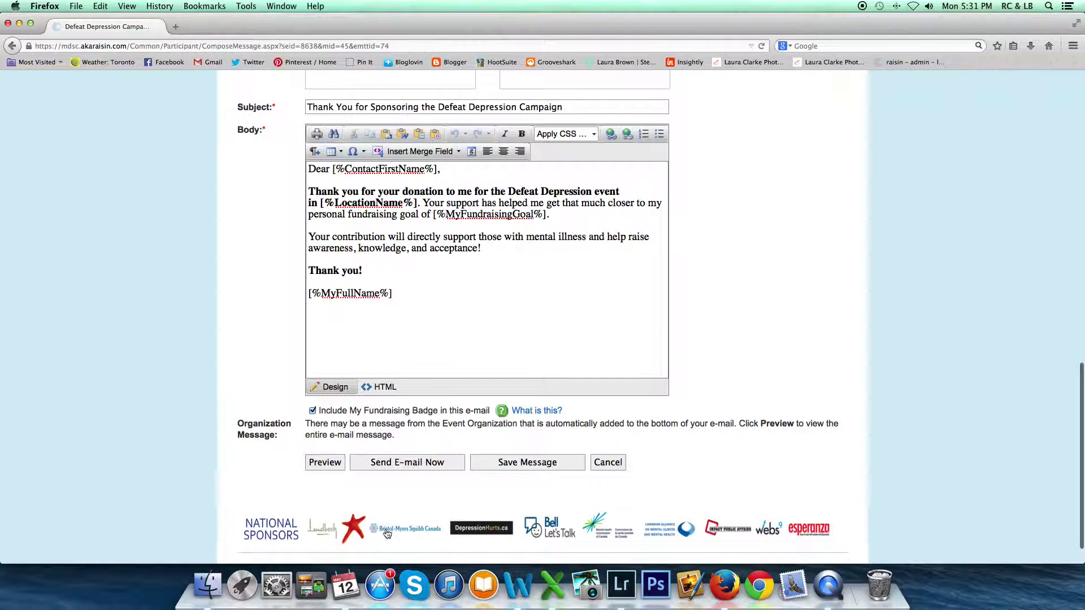
left_click(408, 464)
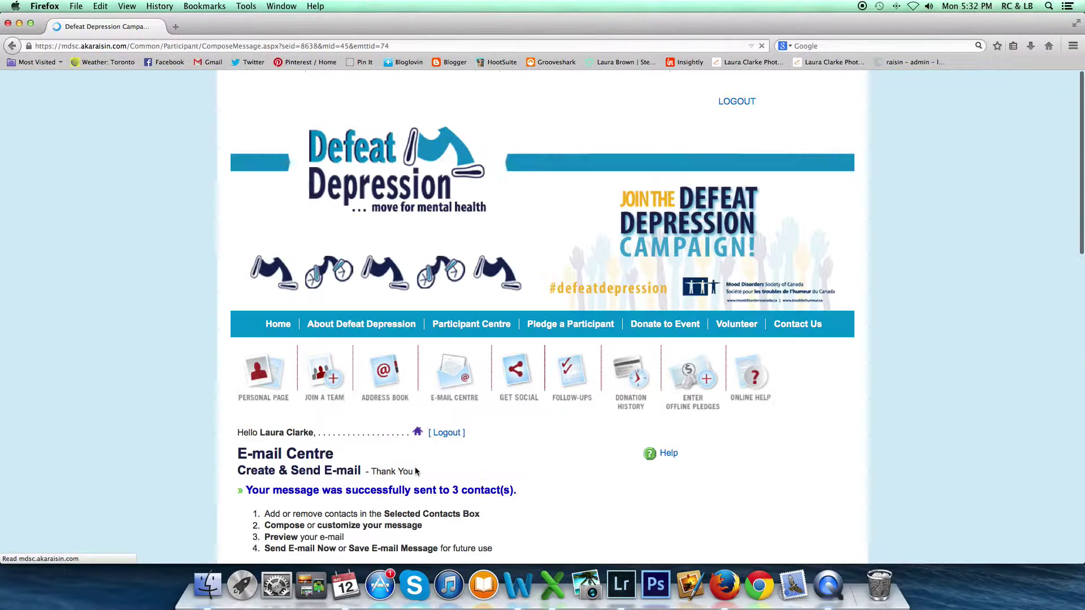
Return to Follow-Ups and view the status table showing six contacts, each with 1 e-mail sent on 12/05/2014.
scroll(557, 480, "down", 3)
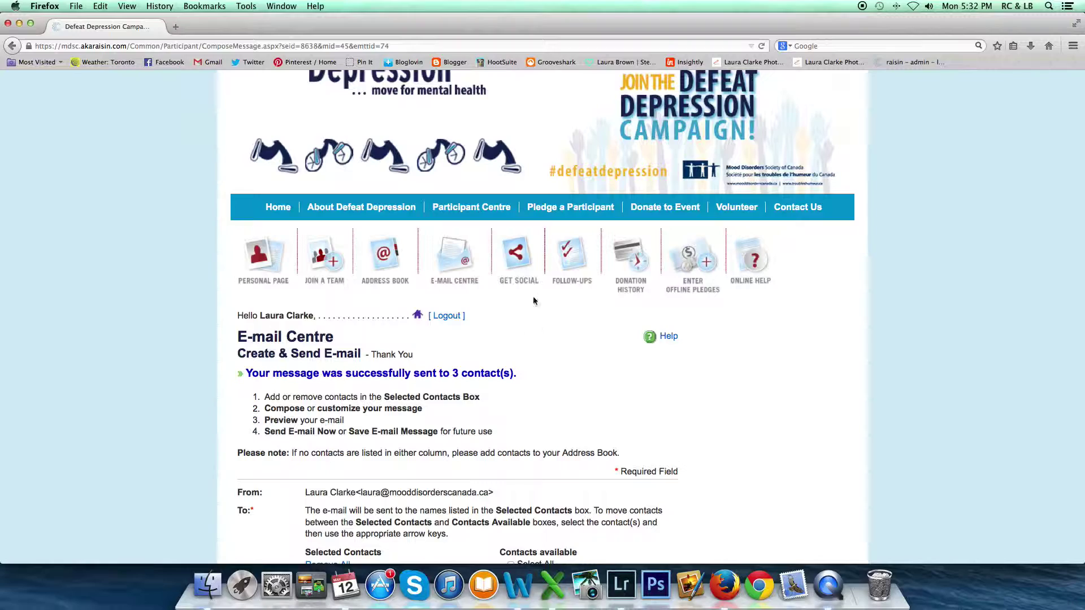
left_click(574, 252)
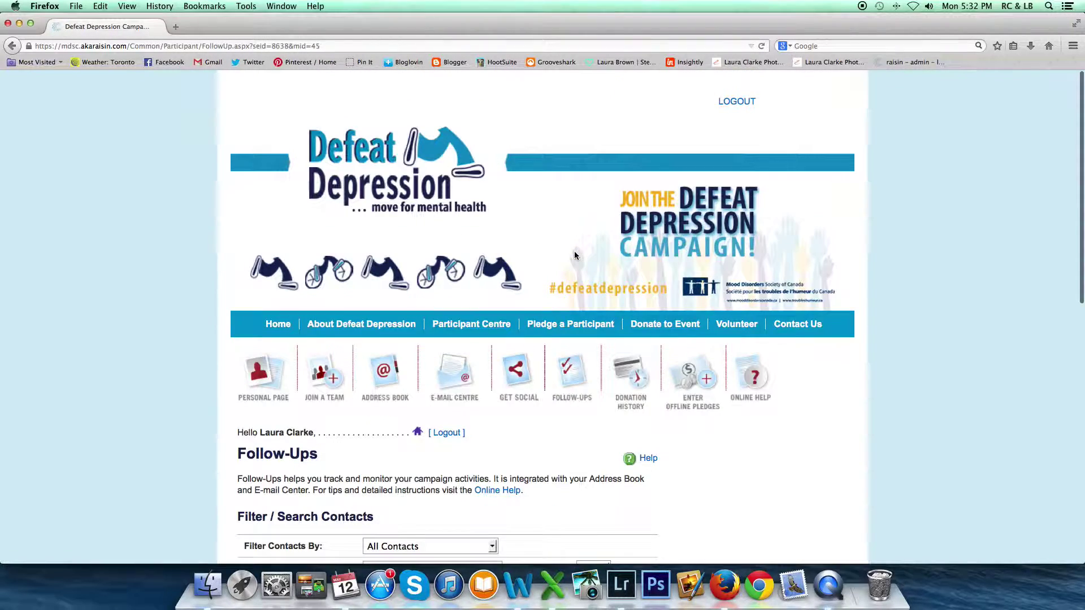
scroll(574, 390, "down", 7)
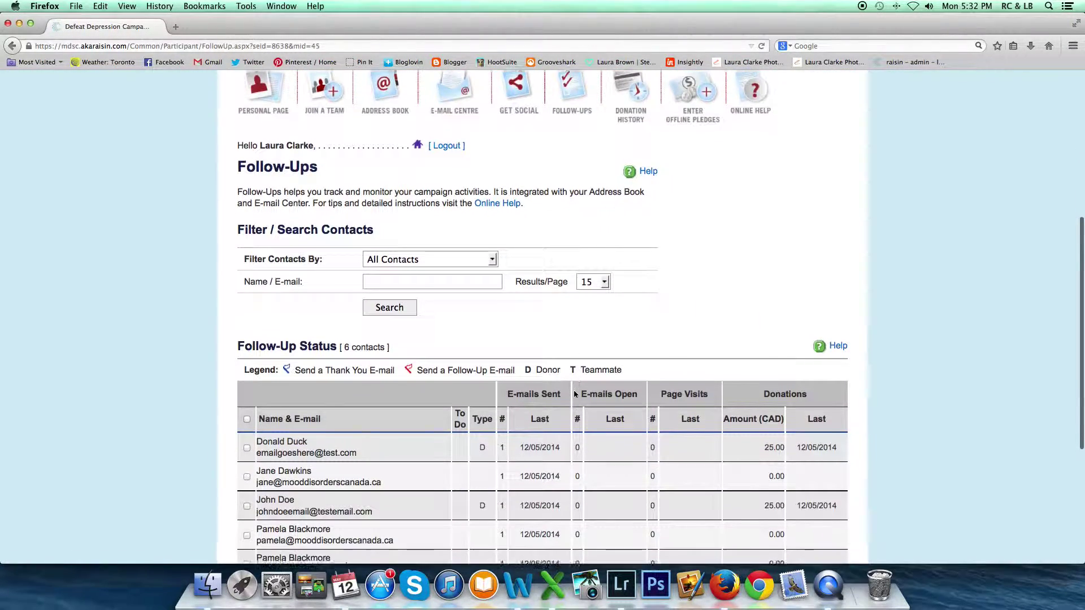
scroll(574, 394, "down", 2)
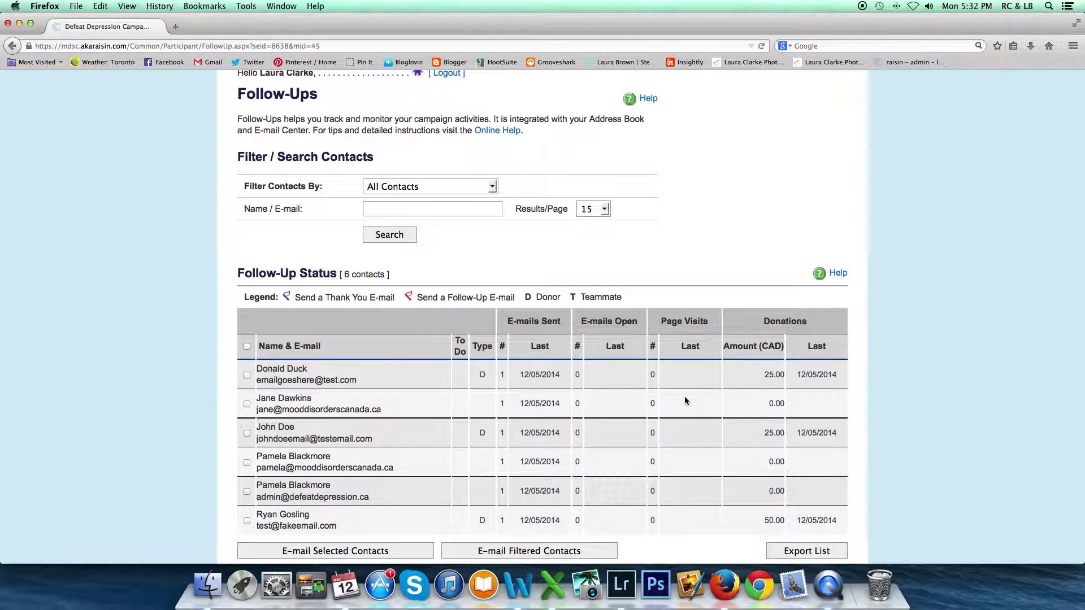
Filter contacts by Not Donated and e-mail the three filtered non-donors.
left_click(482, 191)
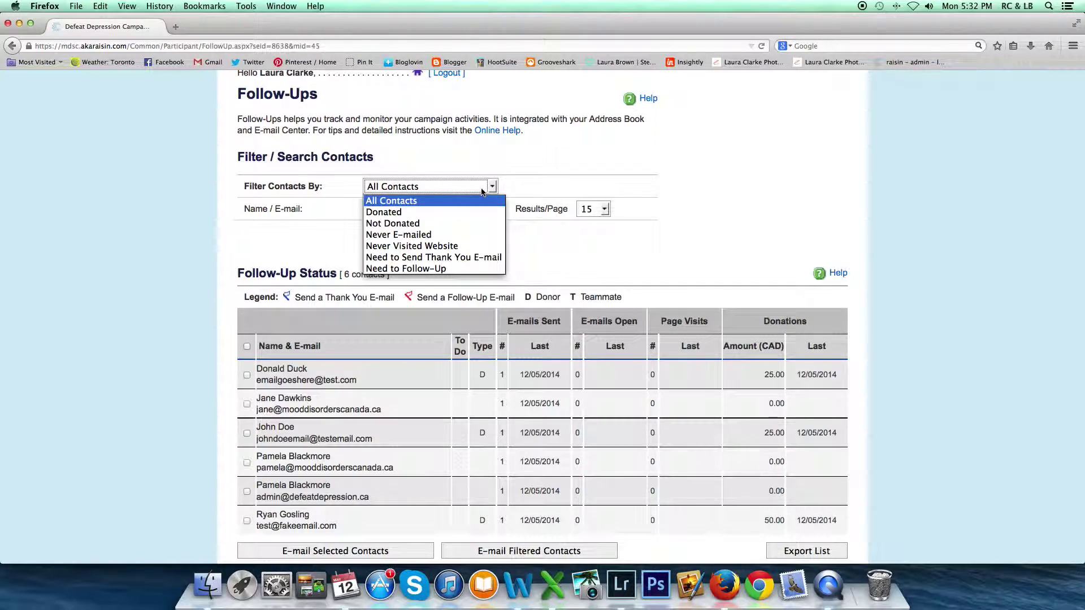
left_click(399, 224)
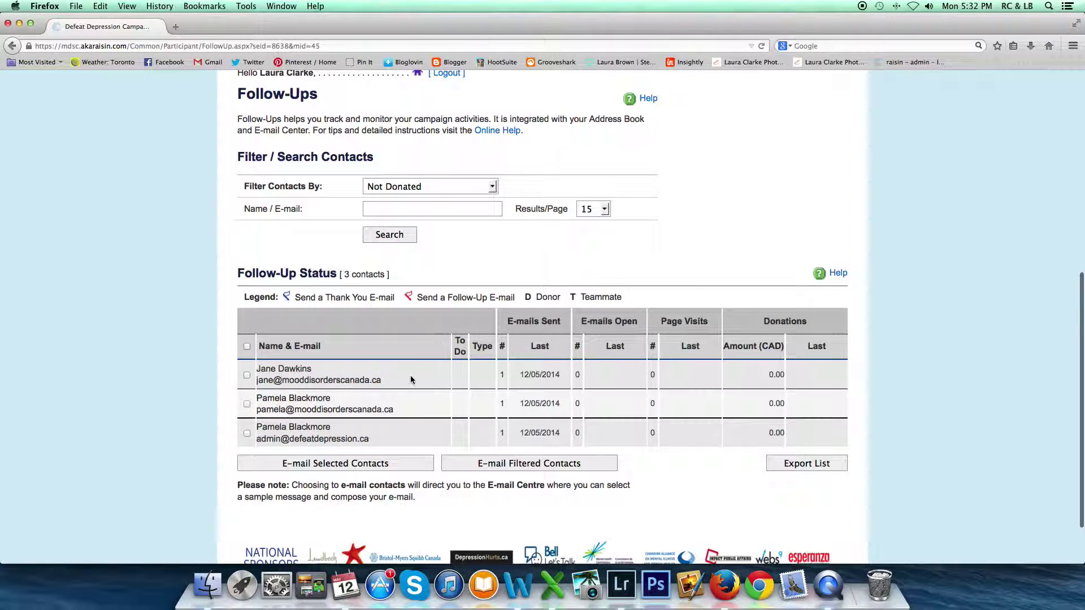
left_click(492, 188)
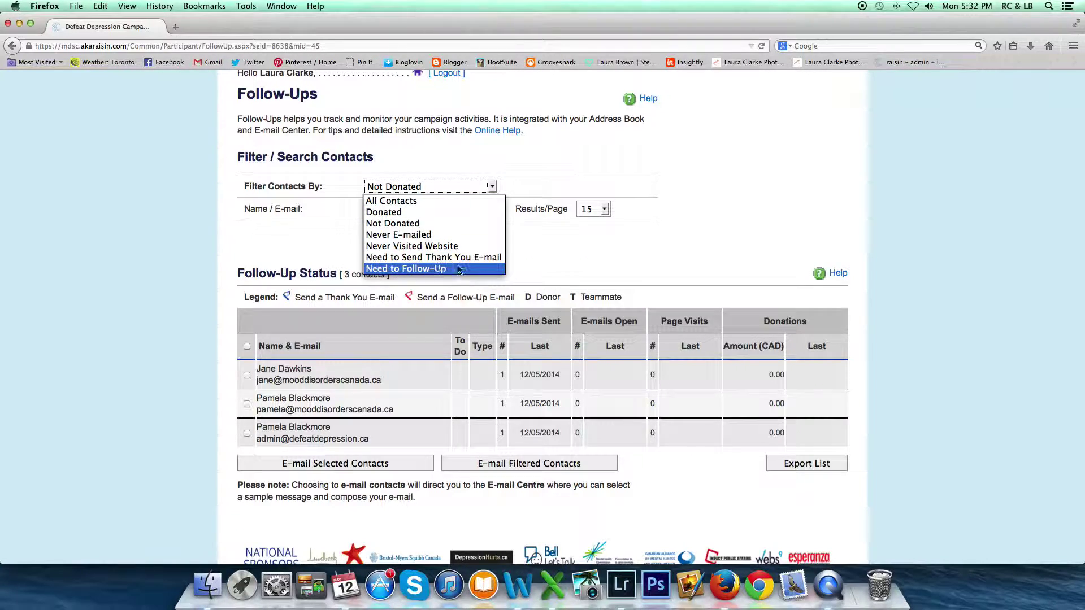
left_click(570, 255)
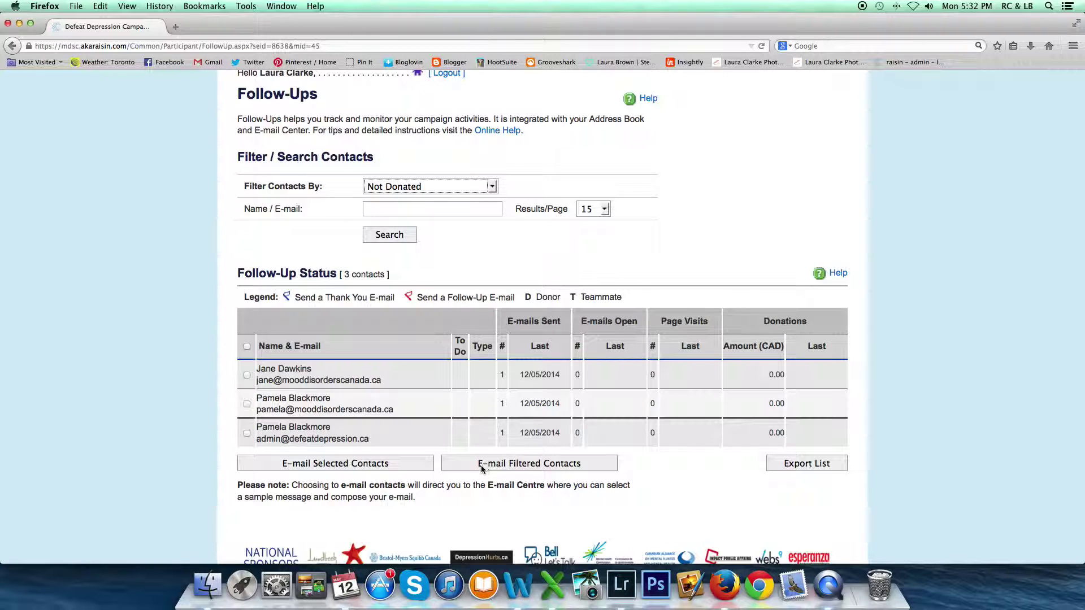
left_click(537, 467)
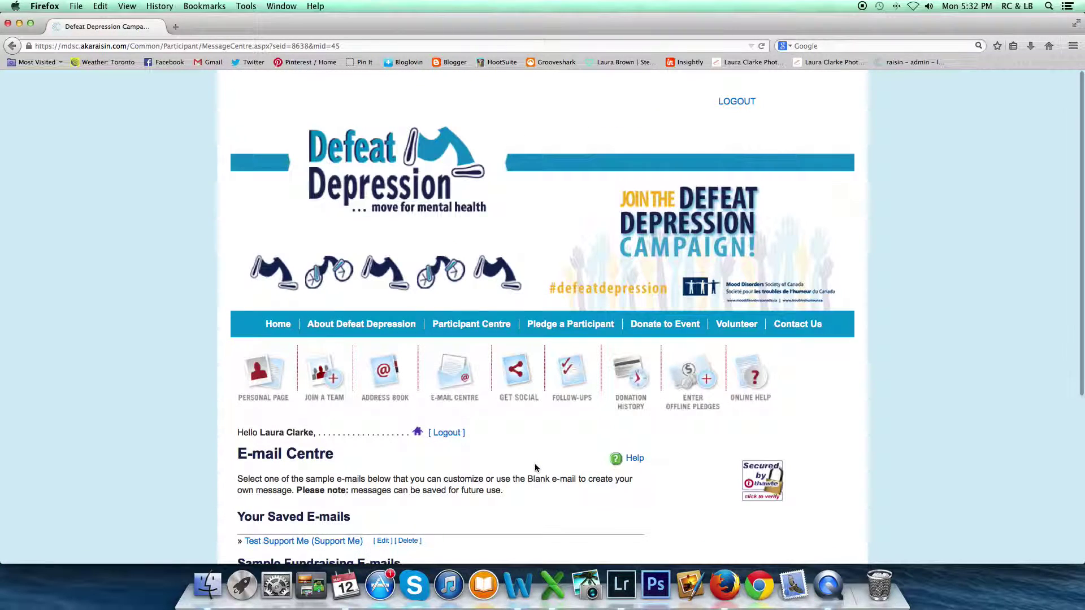
Start from the Follow-Up sample e-mail addressed to the three non-donors and review its subject and body.
scroll(534, 463, "down", 5)
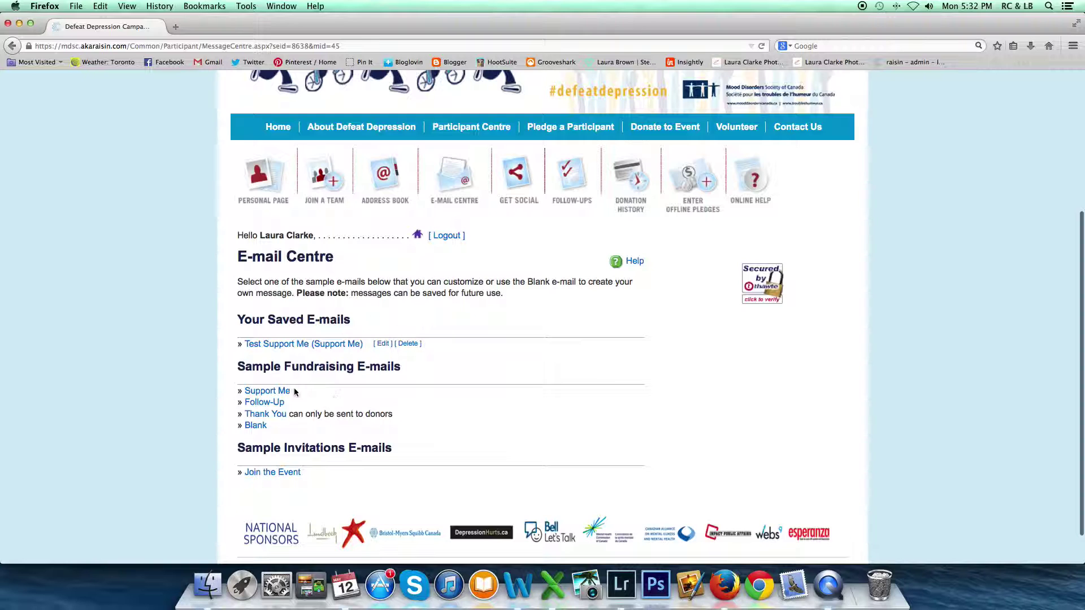
left_click(266, 404)
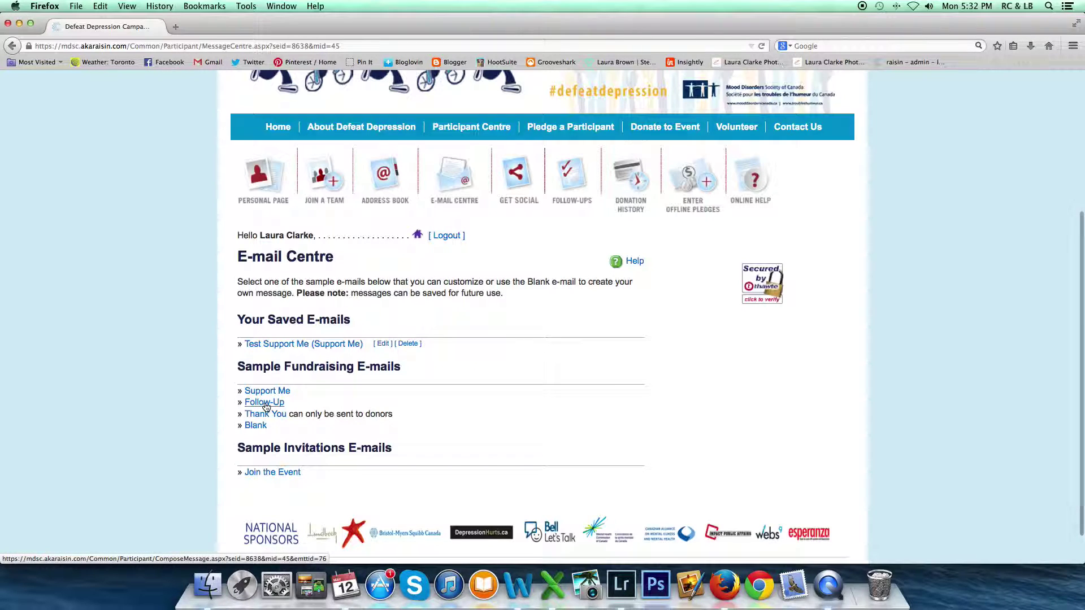
scroll(575, 421, "down", 10)
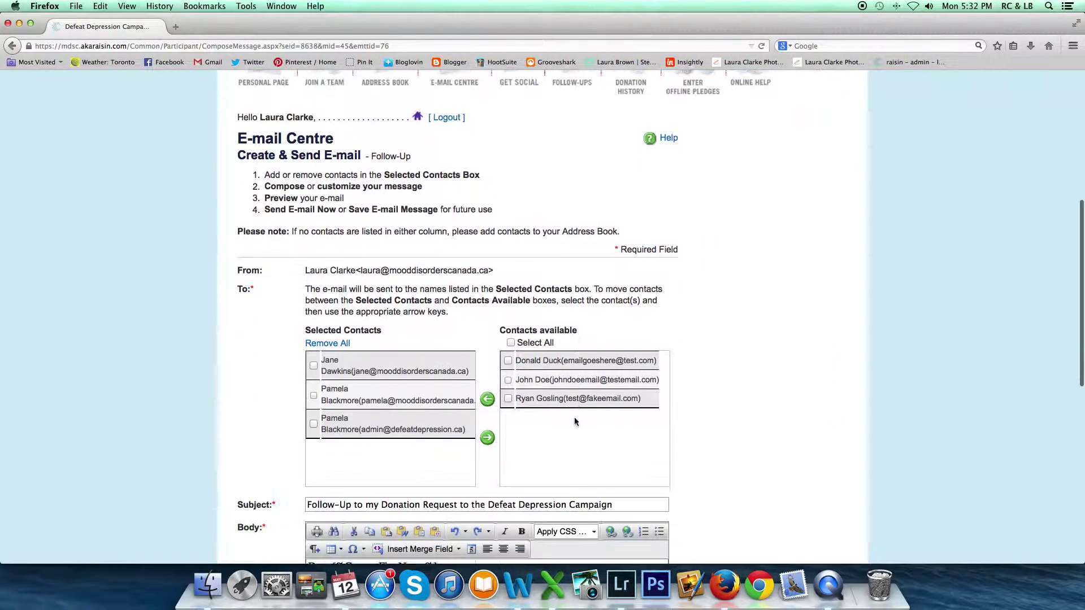